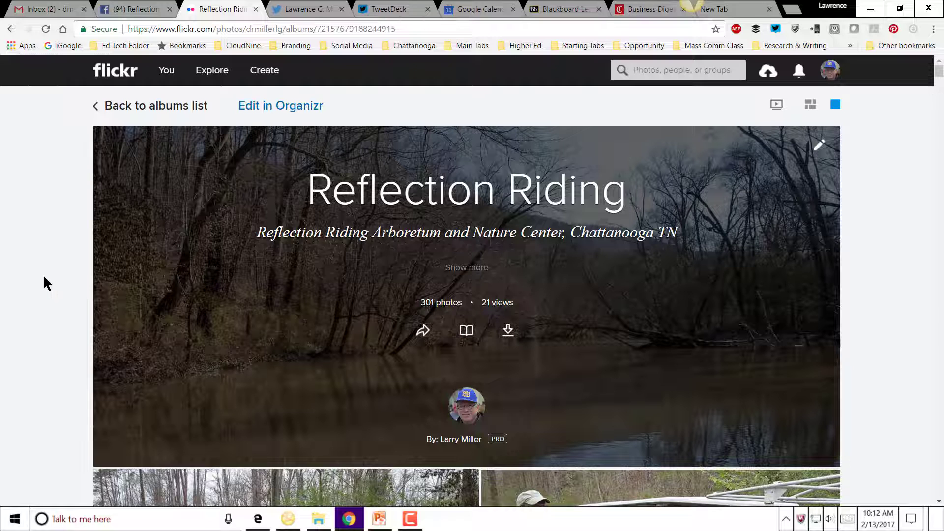
Step: Scroll the Reflection Riding album grid and open the canoe-on-the-river photo's page
{"action": "scroll", "coordinate": [49, 290], "scroll_direction": "down", "scroll_amount": 3}
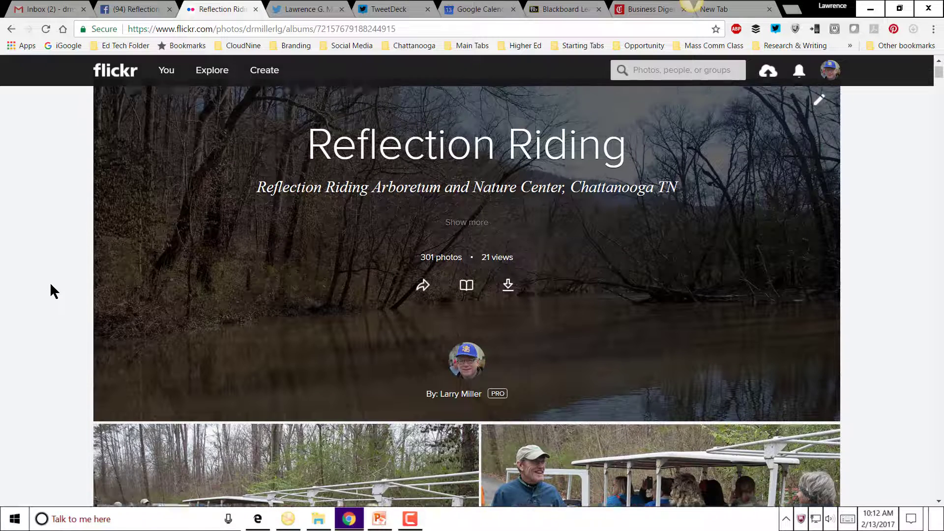
{"action": "scroll", "coordinate": [51, 288], "scroll_direction": "up", "scroll_amount": 1}
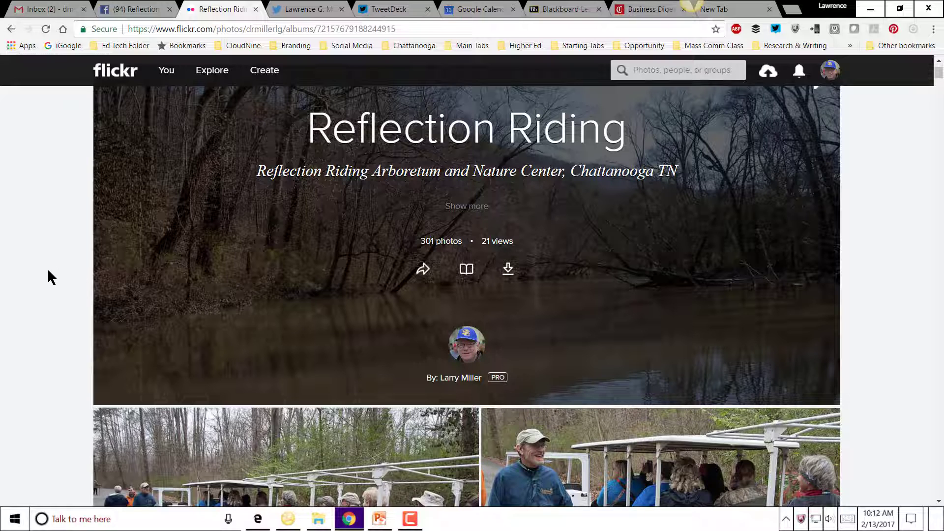
{"action": "scroll", "coordinate": [46, 270], "scroll_direction": "up", "scroll_amount": 1}
{"action": "scroll", "coordinate": [46, 274], "scroll_direction": "down", "scroll_amount": 2}
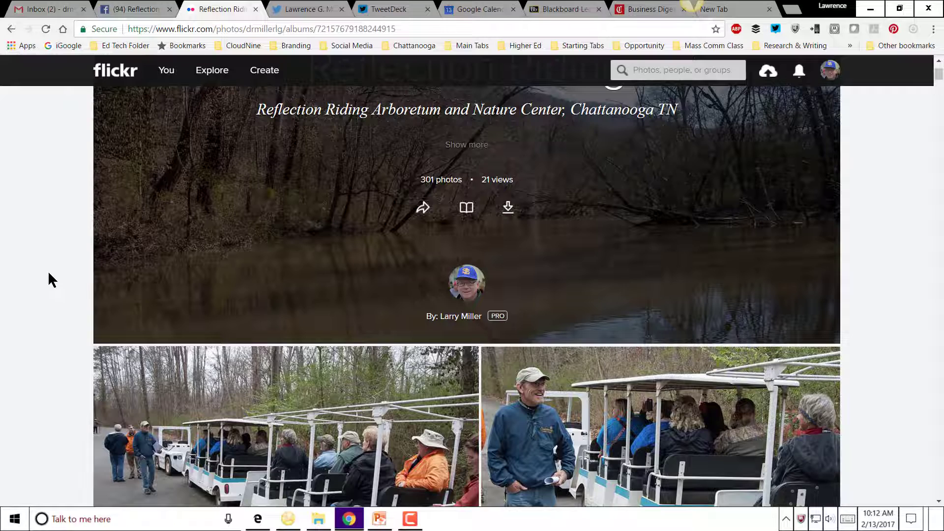
{"action": "scroll", "coordinate": [49, 274], "scroll_direction": "down", "scroll_amount": 3}
{"action": "scroll", "coordinate": [49, 273], "scroll_direction": "down", "scroll_amount": 2}
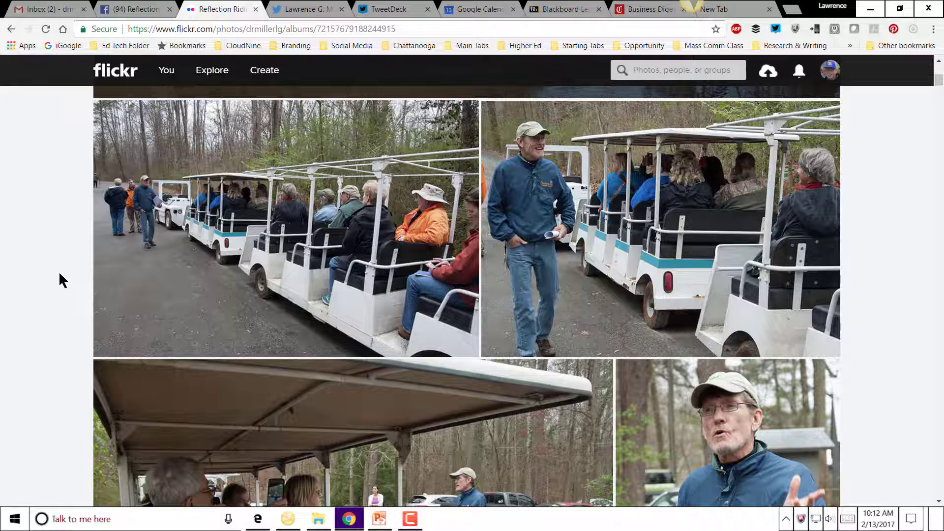
{"action": "scroll", "coordinate": [63, 308], "scroll_direction": "down", "scroll_amount": 5}
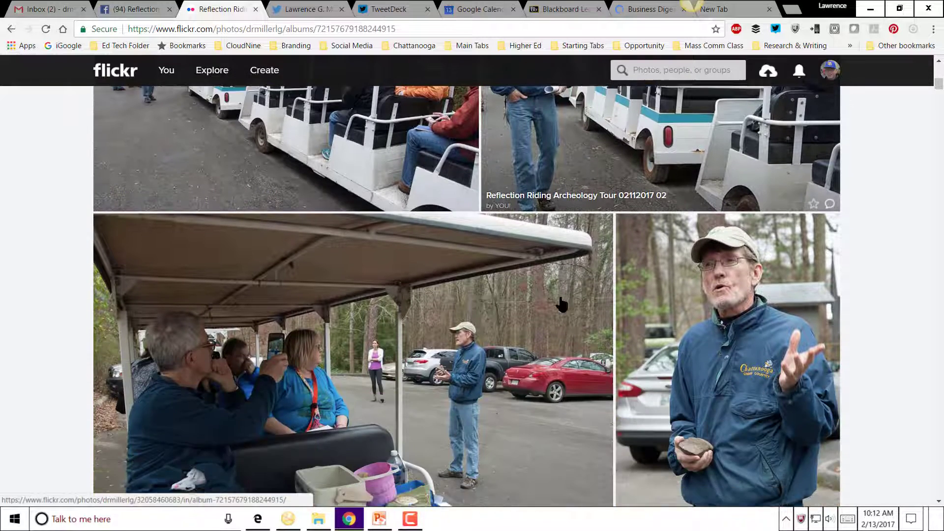
{"action": "scroll", "coordinate": [48, 301], "scroll_direction": "down", "scroll_amount": 5}
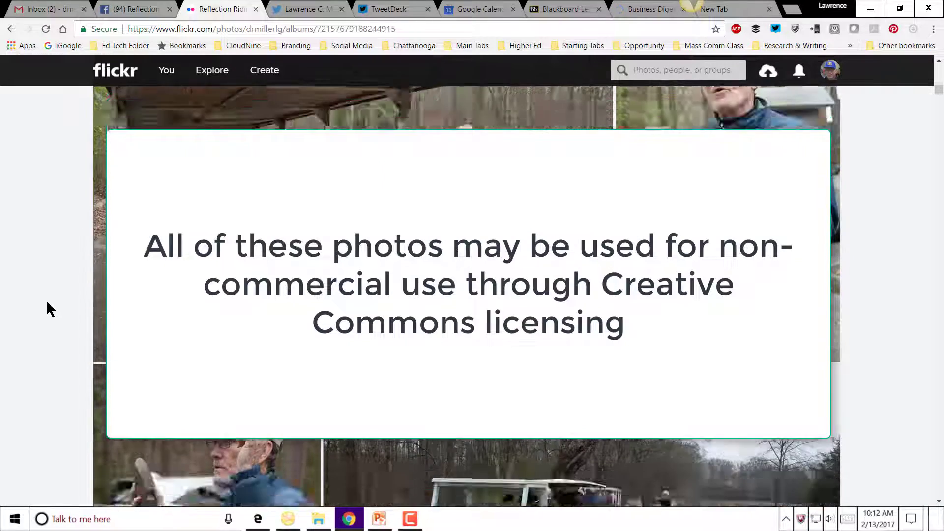
{"action": "scroll", "coordinate": [50, 303], "scroll_direction": "up", "scroll_amount": 5}
{"action": "scroll", "coordinate": [49, 302], "scroll_direction": "up", "scroll_amount": 5}
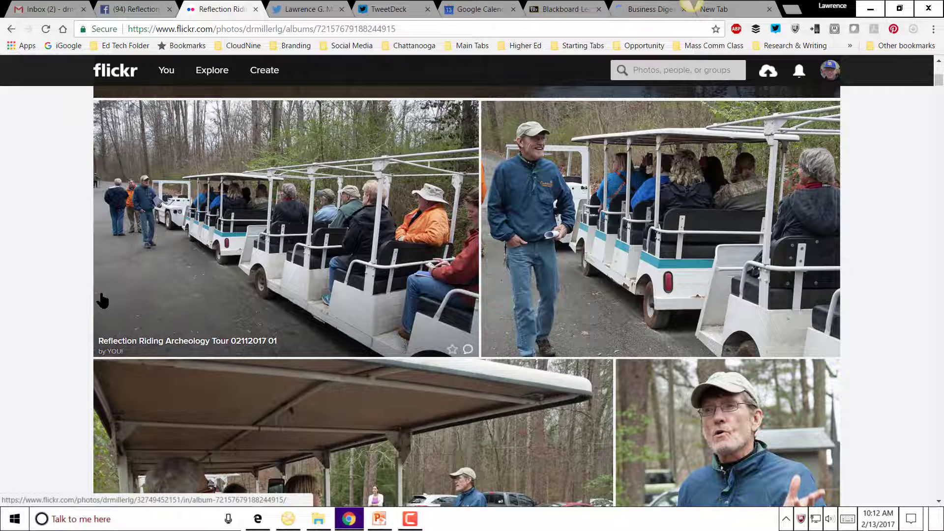
{"action": "scroll", "coordinate": [244, 293], "scroll_direction": "down", "scroll_amount": 2}
{"action": "scroll", "coordinate": [247, 295], "scroll_direction": "down", "scroll_amount": 5}
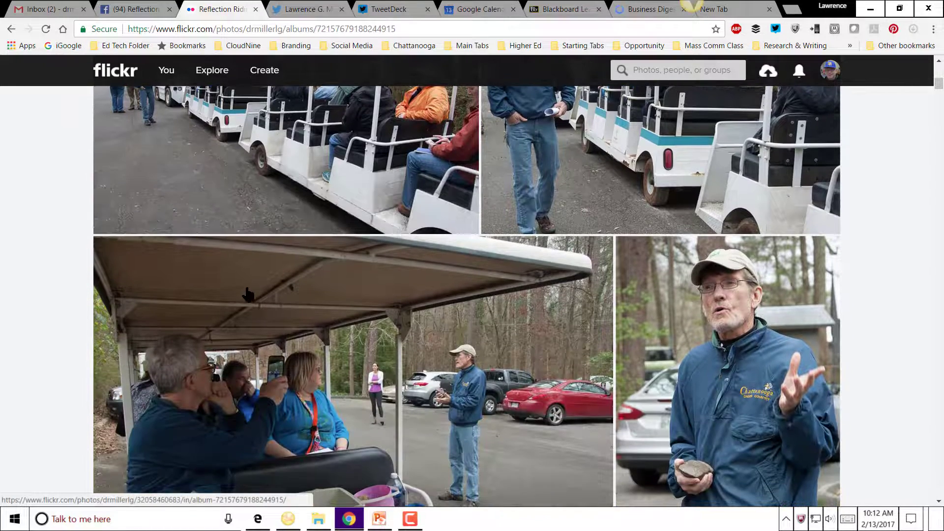
{"action": "scroll", "coordinate": [247, 297], "scroll_direction": "down", "scroll_amount": 3}
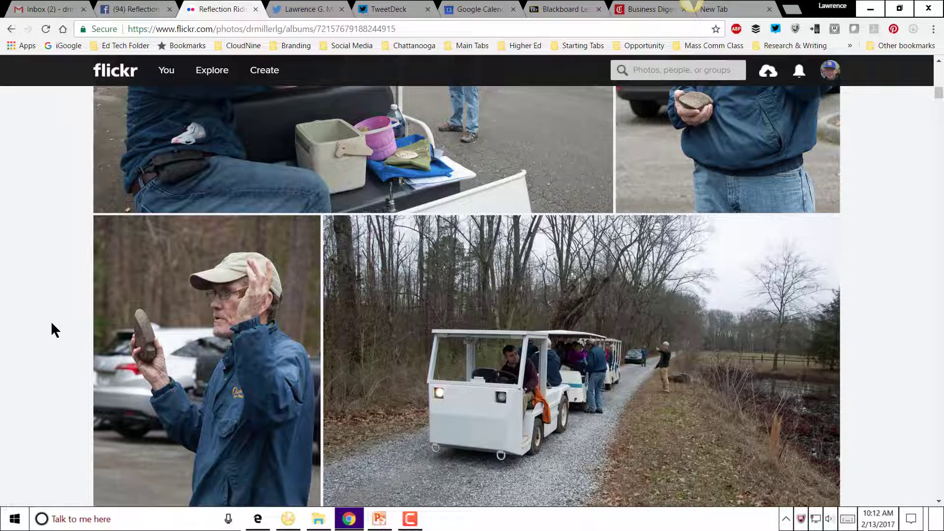
{"action": "scroll", "coordinate": [51, 320], "scroll_direction": "down", "scroll_amount": 3}
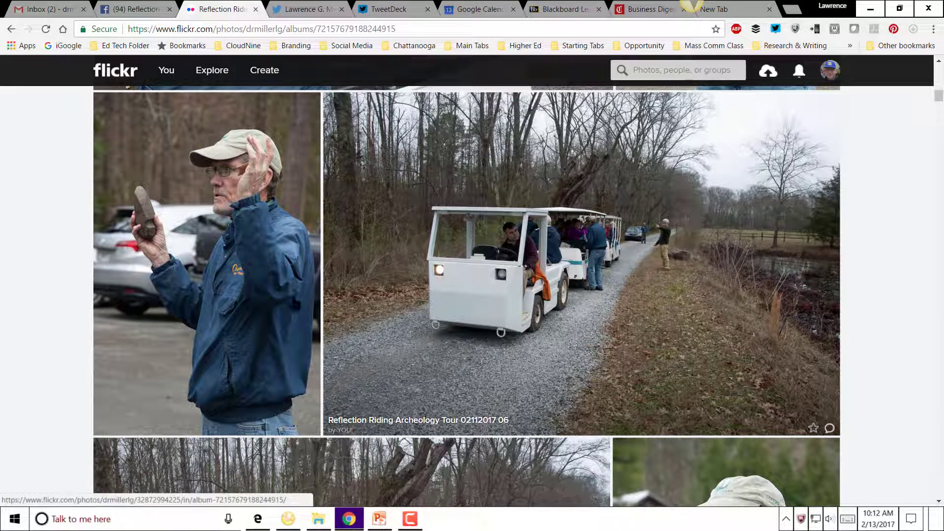
{"action": "scroll", "coordinate": [32, 271], "scroll_direction": "down", "scroll_amount": 1}
{"action": "scroll", "coordinate": [33, 274], "scroll_direction": "down", "scroll_amount": 5}
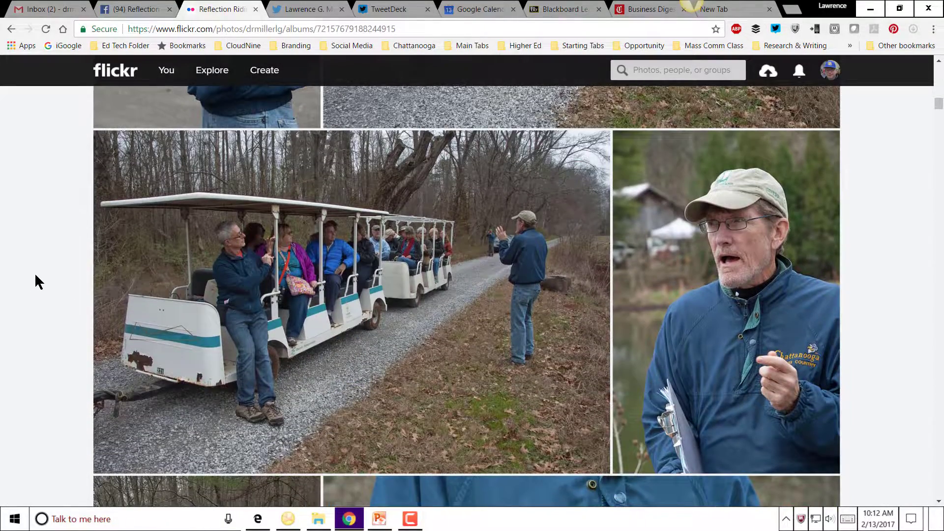
{"action": "scroll", "coordinate": [34, 272], "scroll_direction": "down", "scroll_amount": 10}
{"action": "scroll", "coordinate": [43, 279], "scroll_direction": "down", "scroll_amount": 12}
{"action": "scroll", "coordinate": [47, 279], "scroll_direction": "down", "scroll_amount": 3}
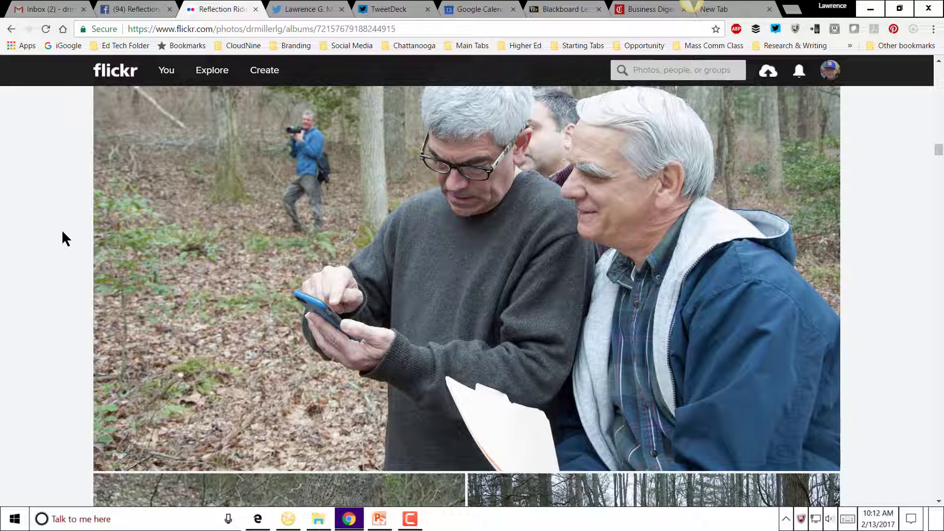
{"action": "scroll", "coordinate": [62, 232], "scroll_direction": "down", "scroll_amount": 6}
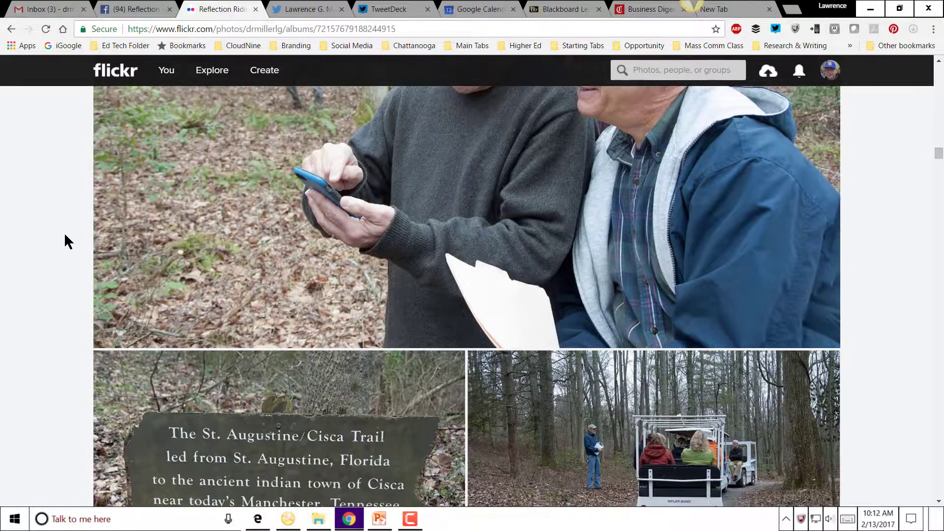
{"action": "scroll", "coordinate": [65, 235], "scroll_direction": "down", "scroll_amount": 12}
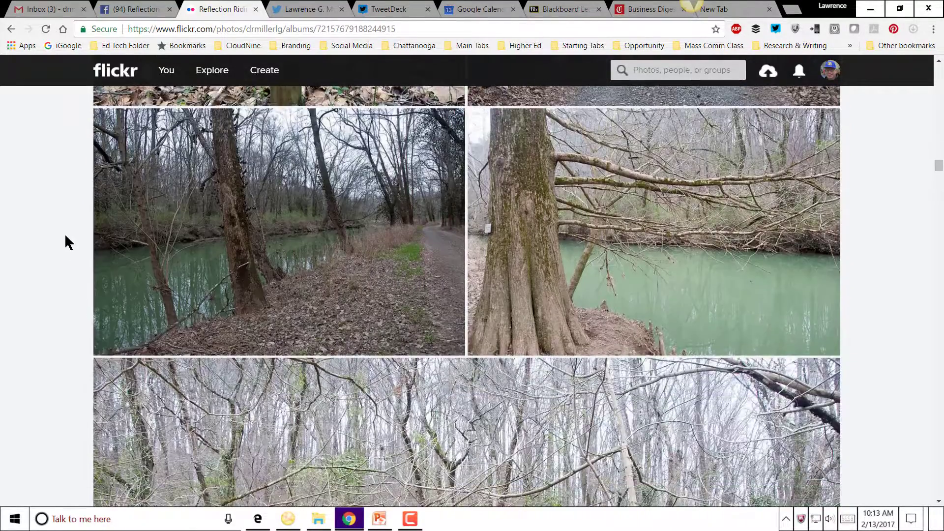
{"action": "scroll", "coordinate": [65, 235], "scroll_direction": "down", "scroll_amount": 10}
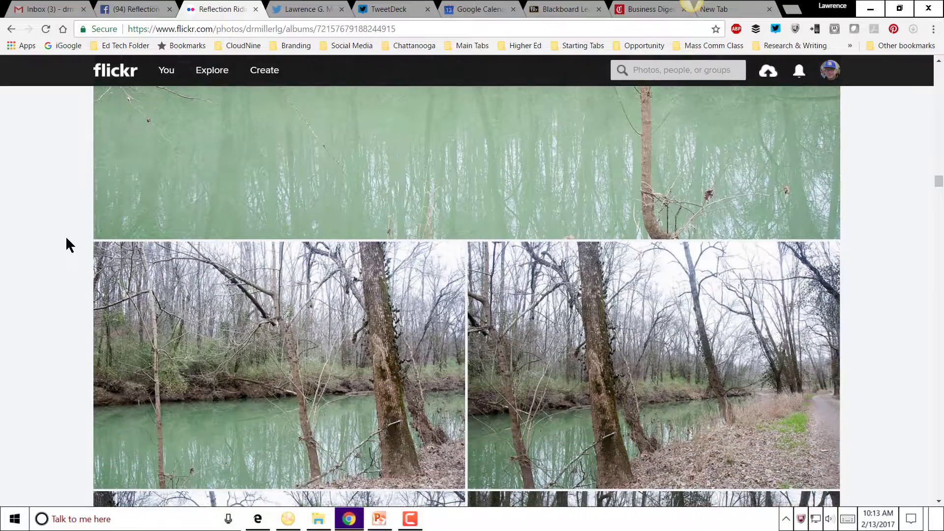
{"action": "scroll", "coordinate": [66, 235], "scroll_direction": "down", "scroll_amount": 10}
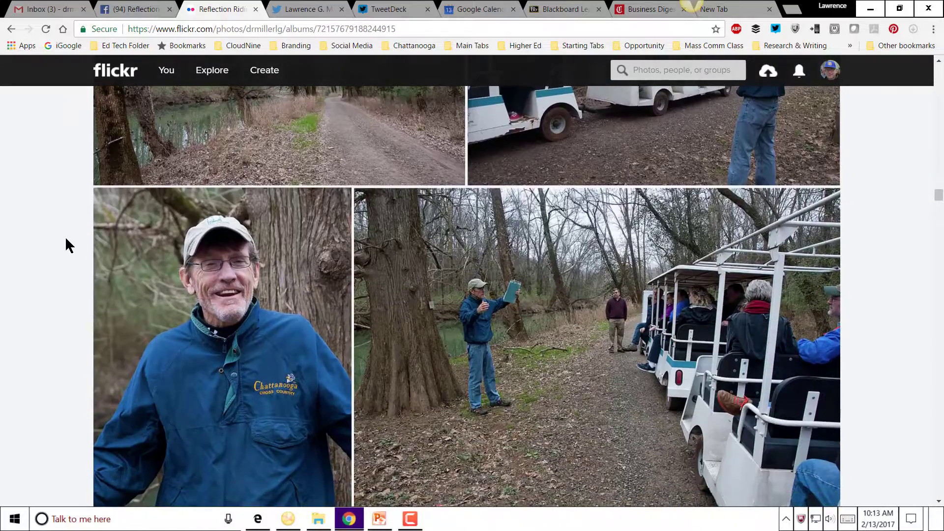
{"action": "scroll", "coordinate": [66, 237], "scroll_direction": "down", "scroll_amount": 10}
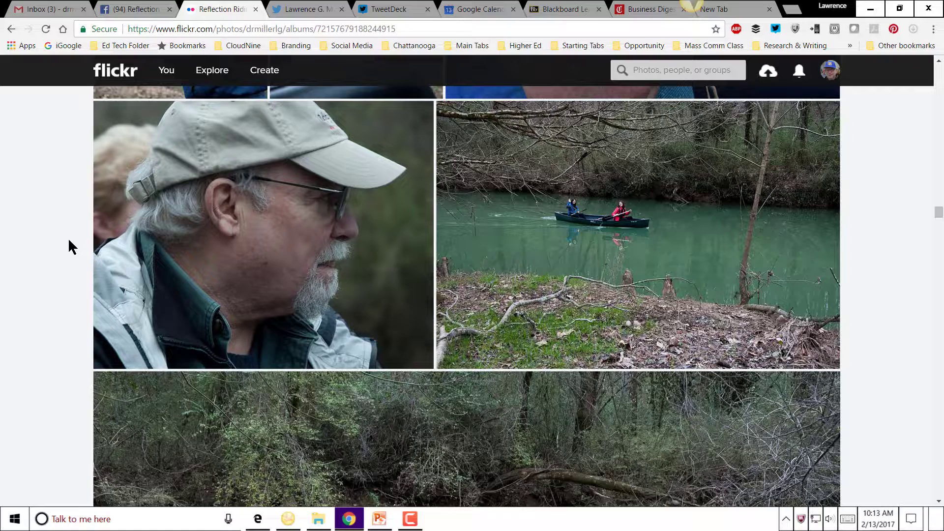
{"action": "scroll", "coordinate": [68, 238], "scroll_direction": "up", "scroll_amount": 4}
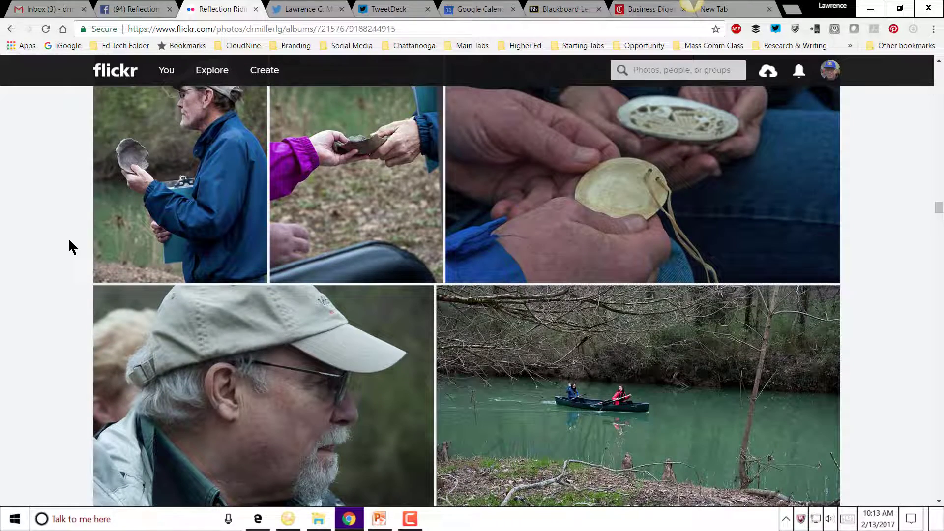
{"action": "scroll", "coordinate": [68, 238], "scroll_direction": "down", "scroll_amount": 1}
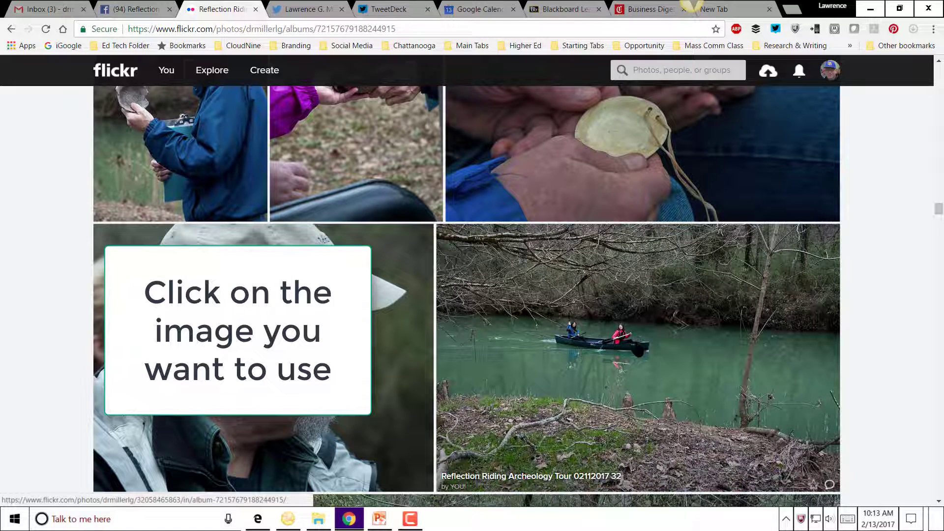
{"action": "left_click", "coordinate": [637, 347]}
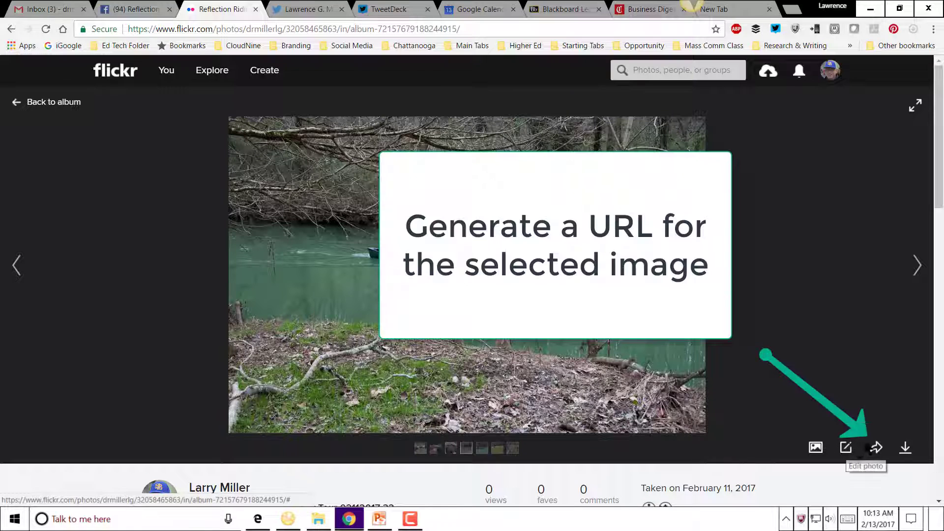
{"action": "left_click", "coordinate": [875, 448]}
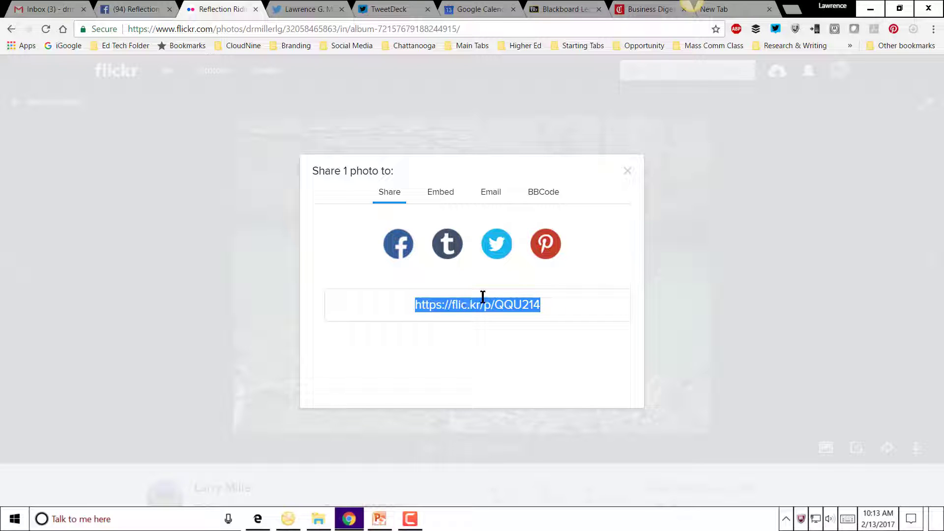
{"action": "left_click", "coordinate": [628, 172]}
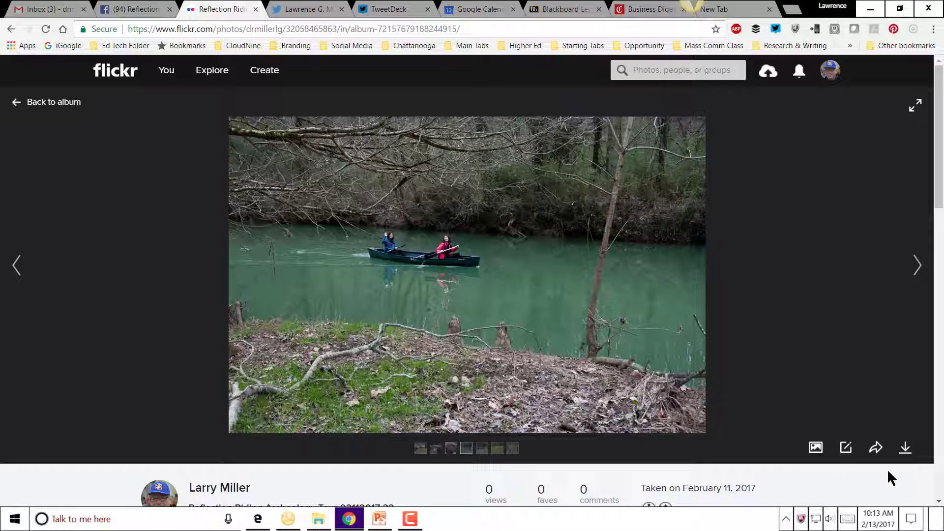
Step: Go back and download the Medium 640 × 425 version of the canoe photo
{"action": "key", "text": "alt+Left"}
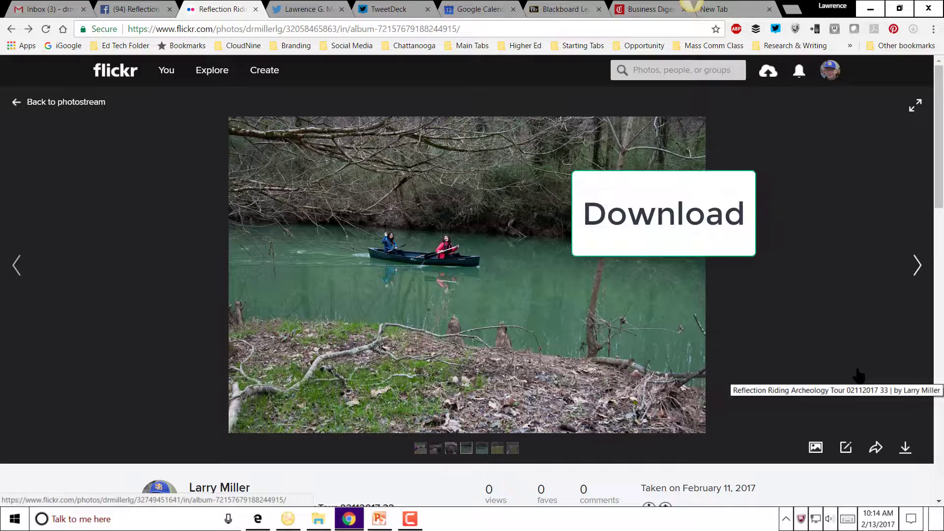
{"action": "left_click", "coordinate": [905, 448]}
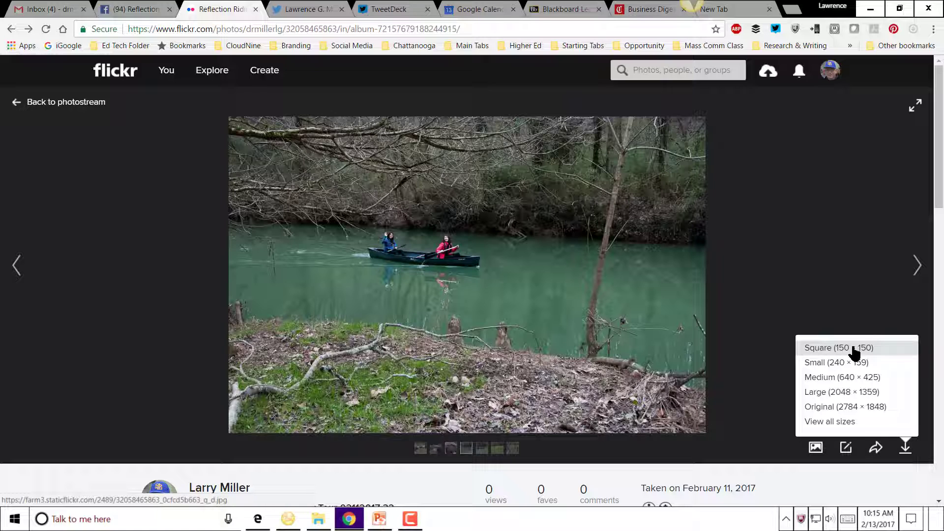
{"action": "left_click", "coordinate": [839, 383]}
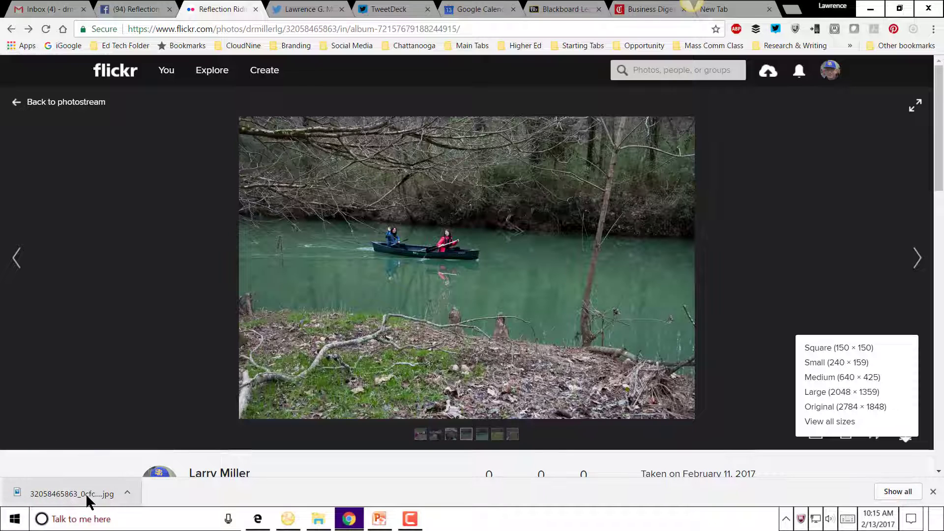
Step: Show the downloaded canoe JPG in its Downloads folder from Chrome's download bar
{"action": "right_click", "coordinate": [60, 493]}
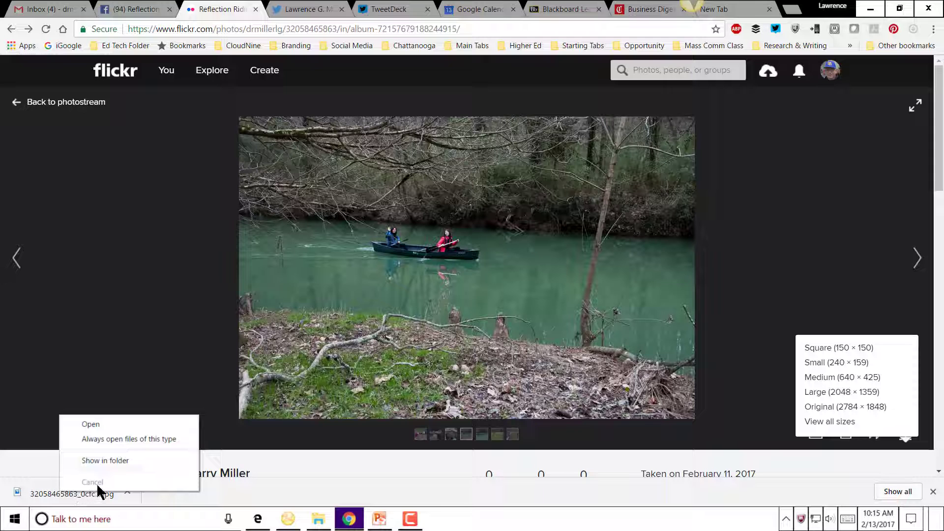
{"action": "left_click", "coordinate": [116, 458]}
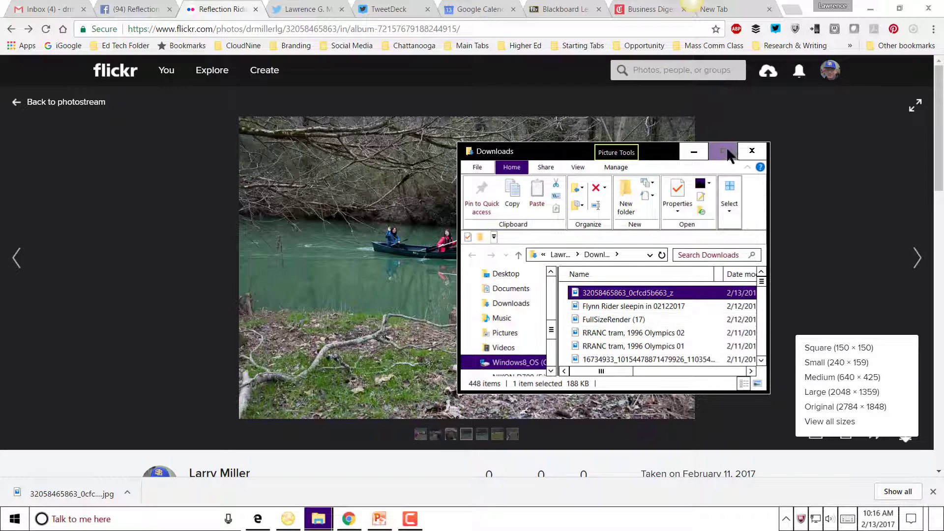
Step: Maximize Downloads and preview the canoe JPG in Windows Photo Viewer, then return to the folder
{"action": "left_click", "coordinate": [727, 154]}
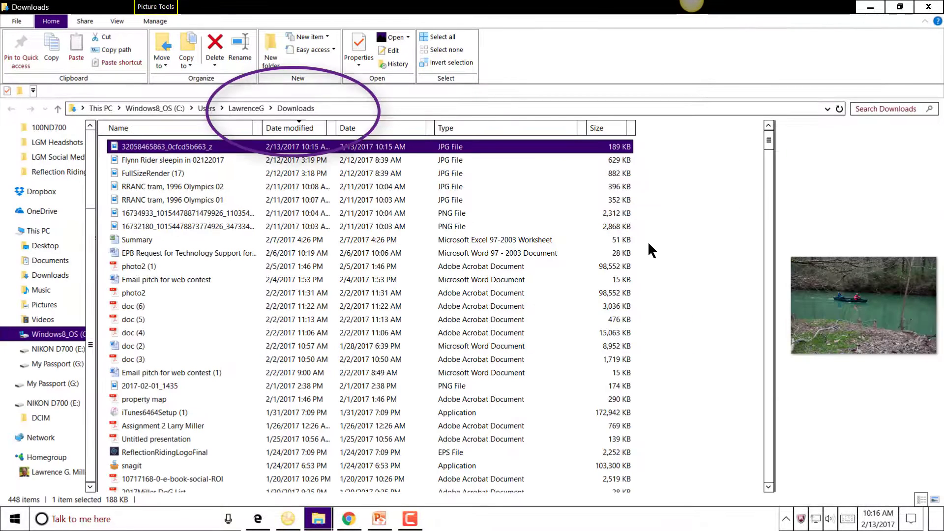
{"action": "right_click", "coordinate": [179, 147]}
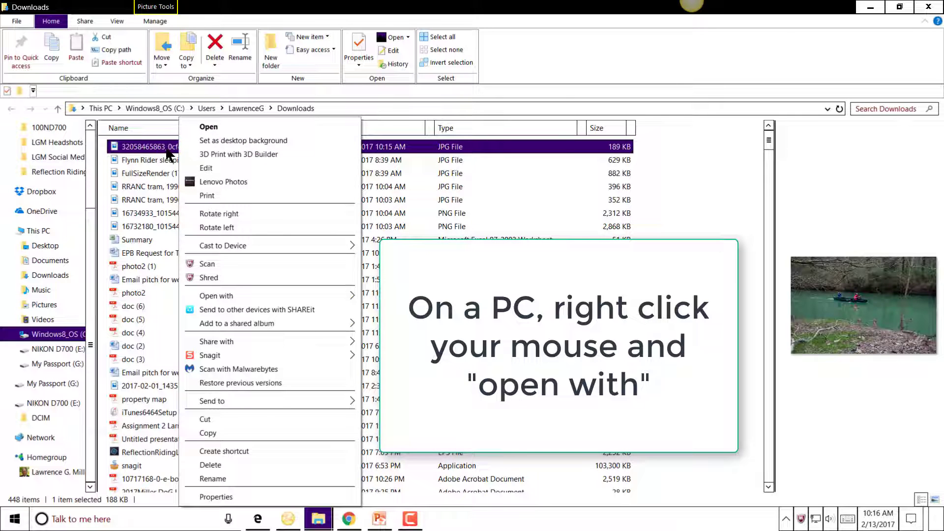
{"action": "mouse_move", "coordinate": [245, 301]}
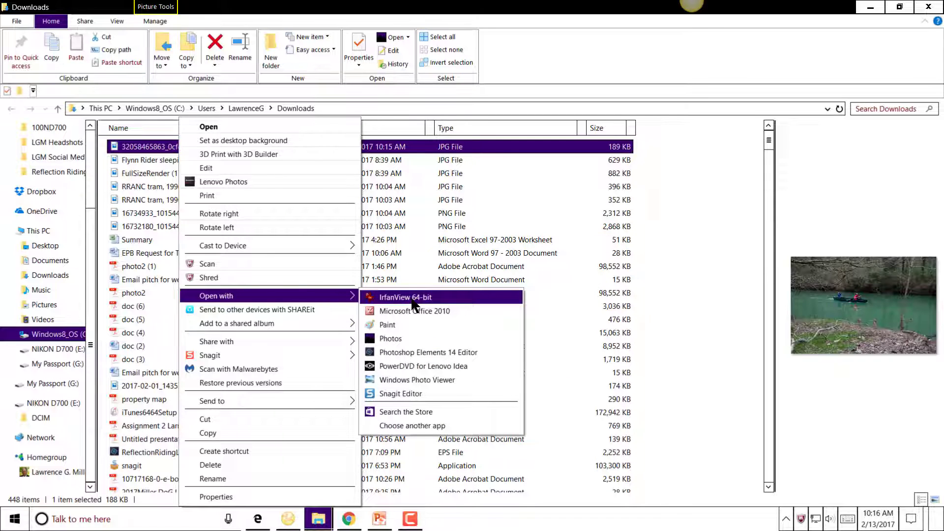
{"action": "left_click", "coordinate": [442, 384]}
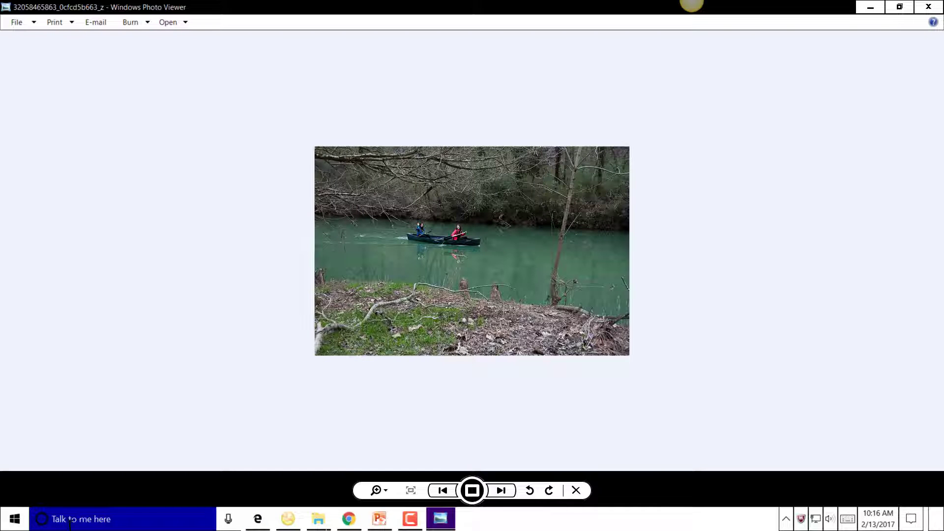
{"action": "key", "text": "alt+Tab"}
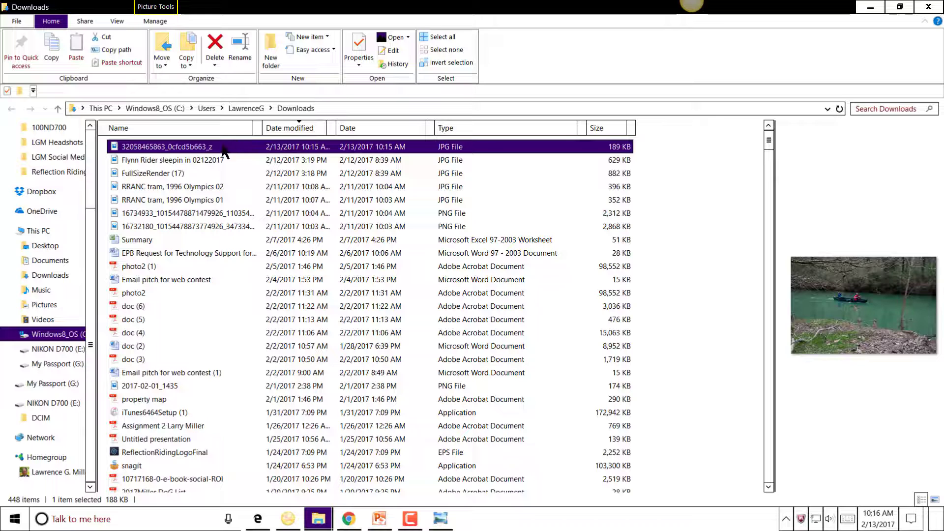
{"action": "right_click", "coordinate": [223, 148]}
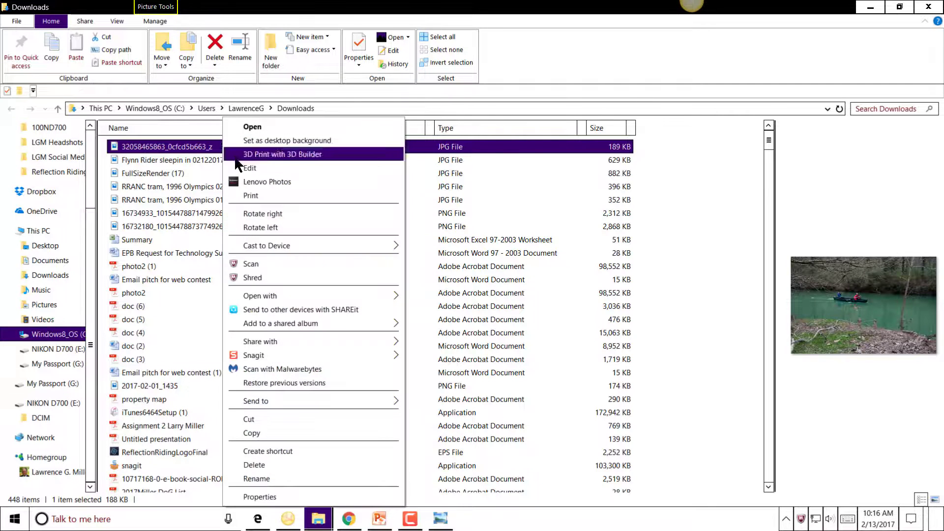
Step: Open the canoe JPG with Photoshop Elements 14 Editor and pick the Crop tool
{"action": "mouse_move", "coordinate": [339, 301]}
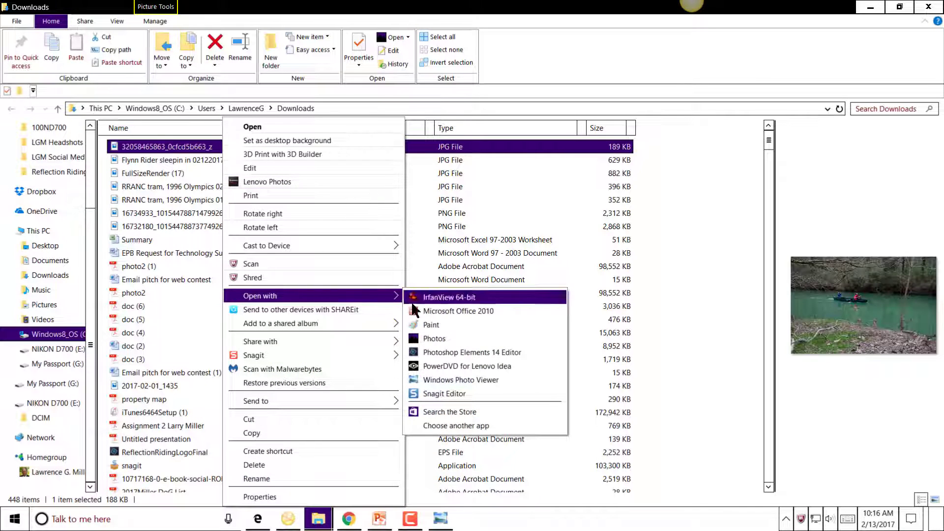
{"action": "left_click", "coordinate": [484, 353]}
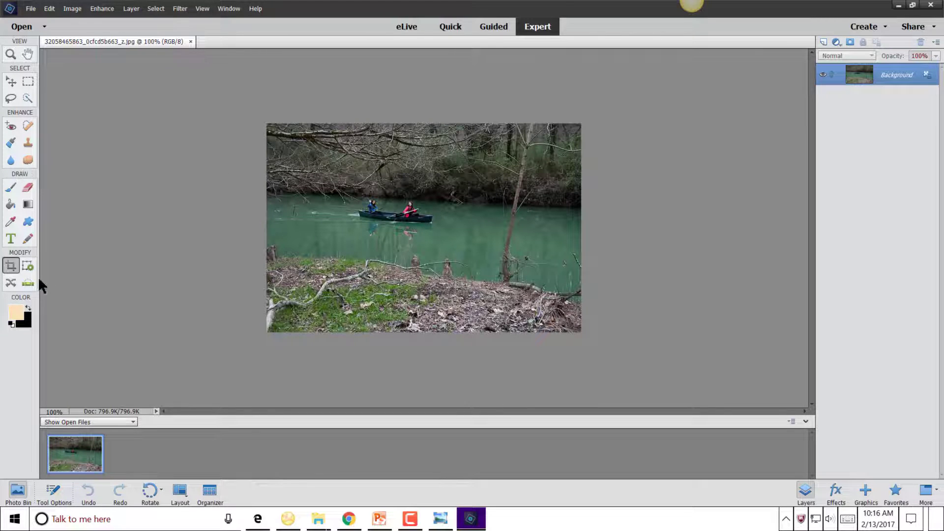
{"action": "left_click", "coordinate": [15, 268]}
Step: Crop the photo tightly around the canoe, trimming the right side and bottom foreground
{"action": "left_click_drag", "start_coordinate": [268, 126], "coordinate": [473, 283]}
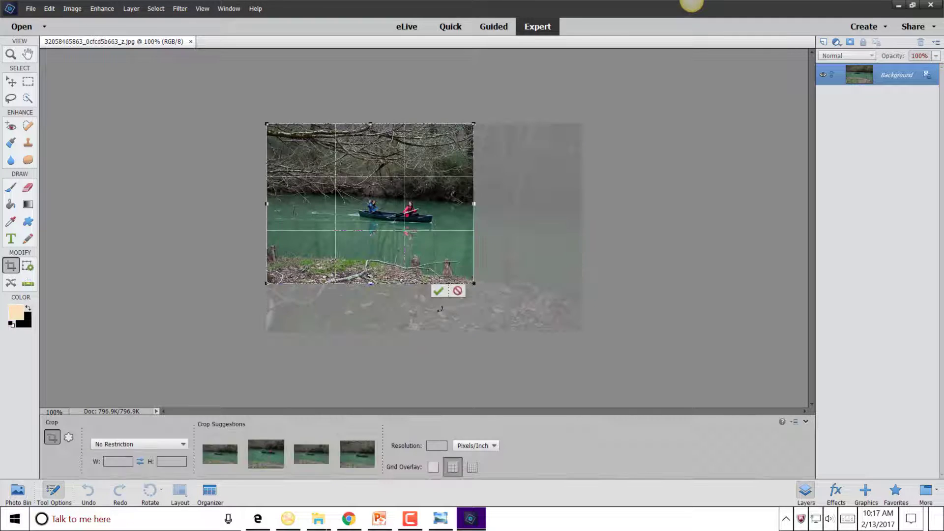
{"action": "left_click", "coordinate": [440, 291]}
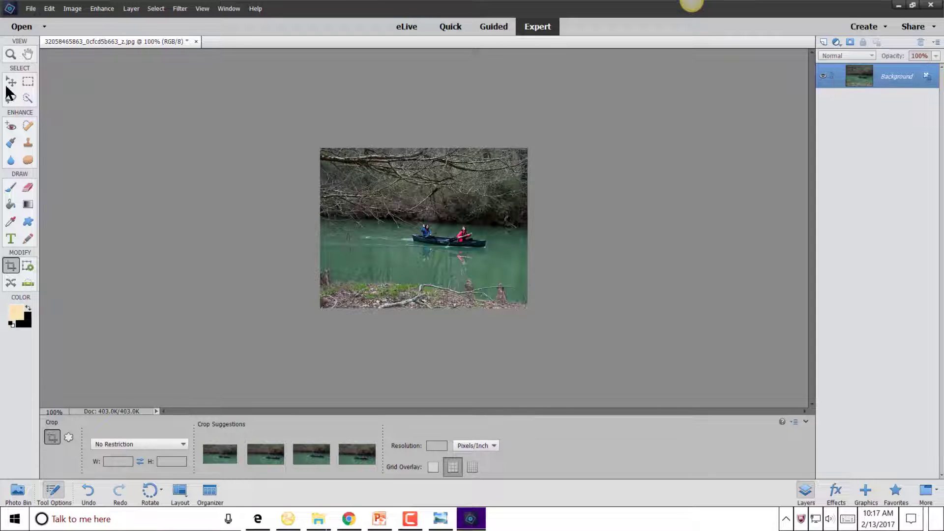
{"action": "left_click", "coordinate": [31, 9]}
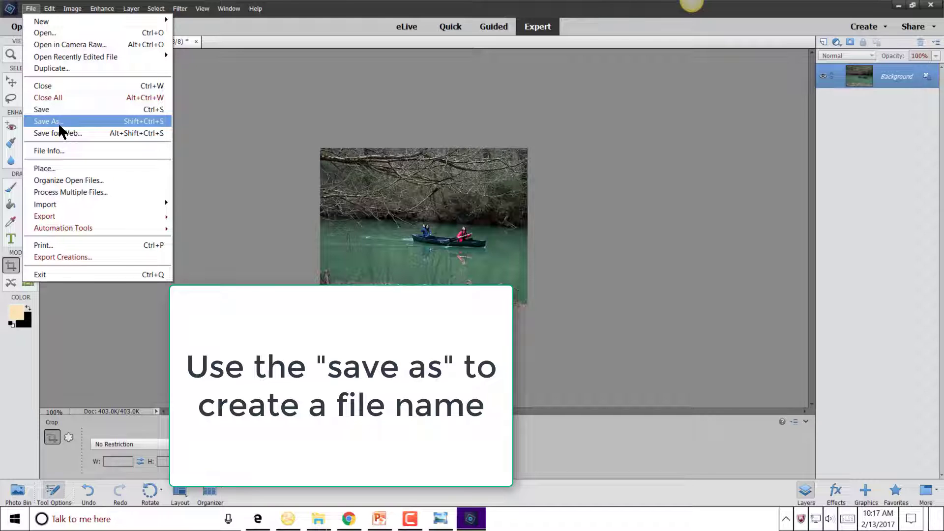
{"action": "left_click", "coordinate": [59, 123]}
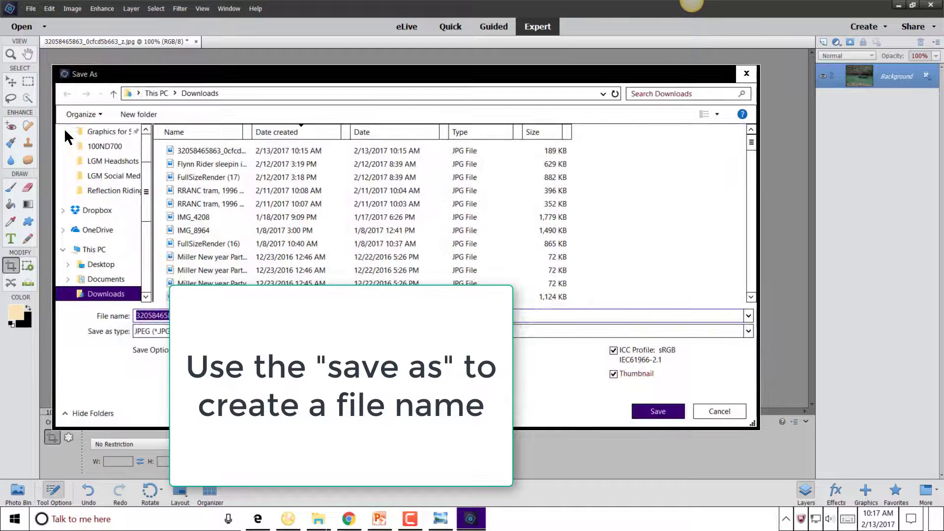
Step: Save the cropped photo to the Desktop as JPEG 'RRANC canoe'
{"action": "scroll", "coordinate": [147, 205], "scroll_direction": "down", "scroll_amount": 4}
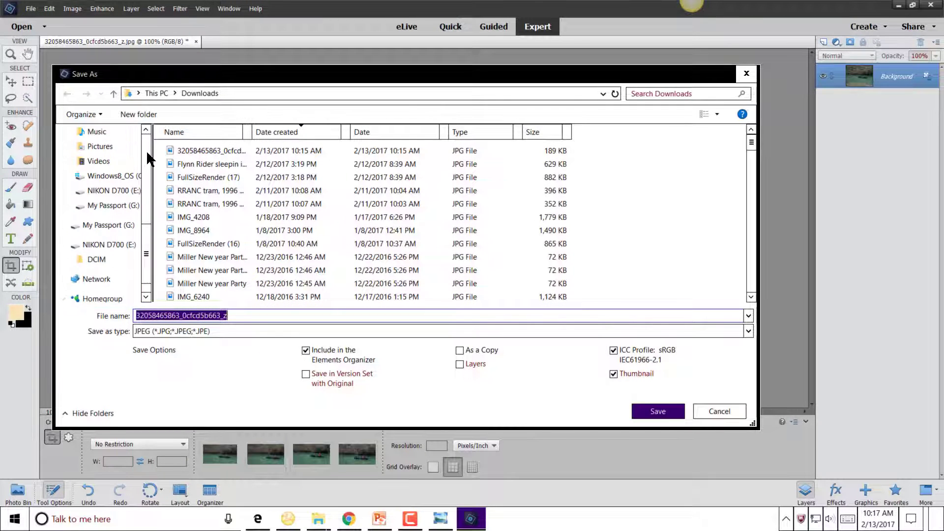
{"action": "scroll", "coordinate": [149, 129], "scroll_direction": "up", "scroll_amount": 4}
{"action": "scroll", "coordinate": [146, 129], "scroll_direction": "up", "scroll_amount": 3}
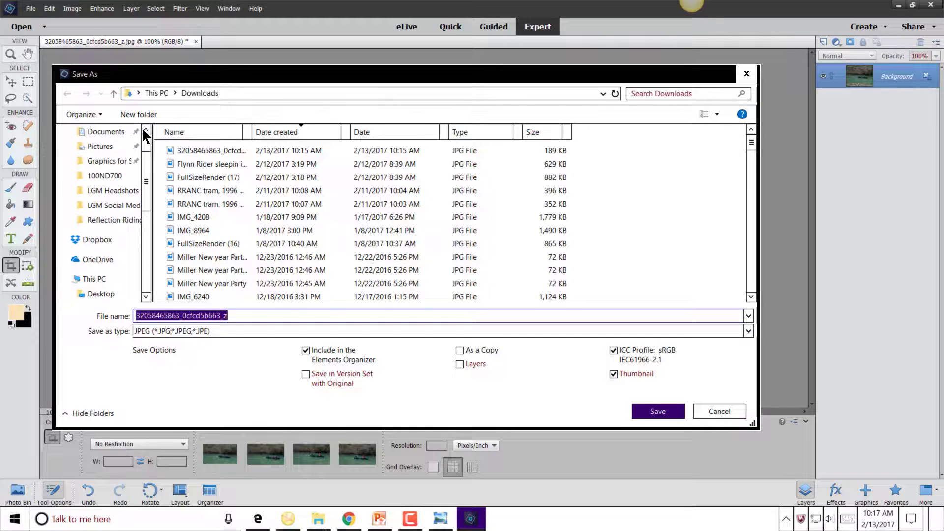
{"action": "left_click", "coordinate": [101, 157]}
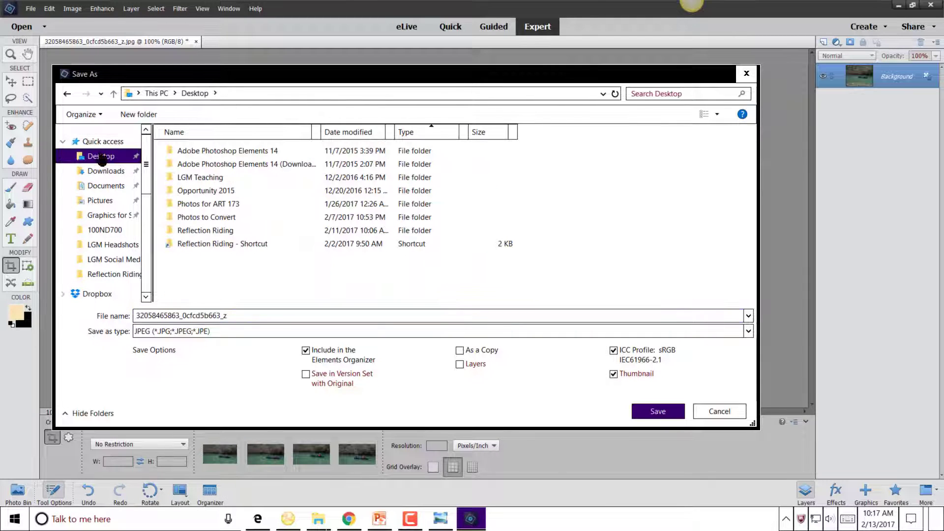
{"action": "double_click", "coordinate": [238, 315]}
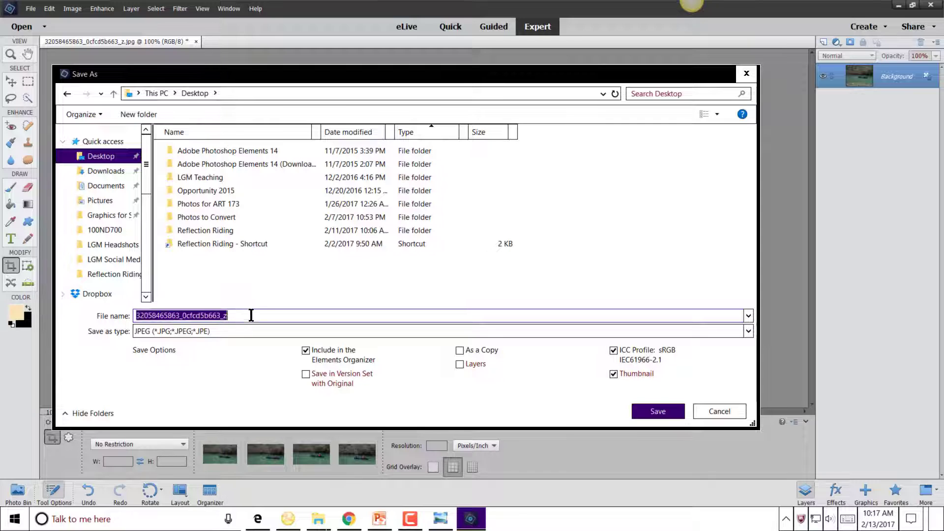
{"action": "type", "text": "R"}
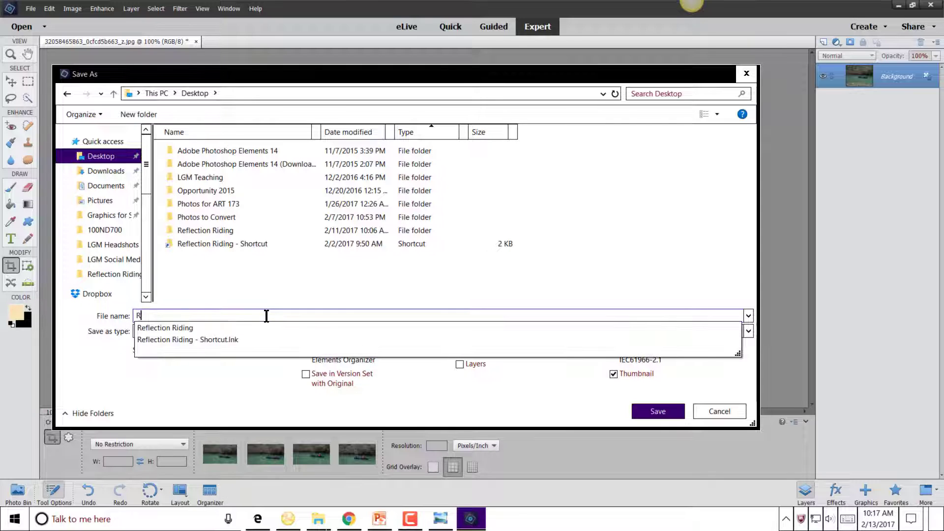
{"action": "type", "text": "RA"}
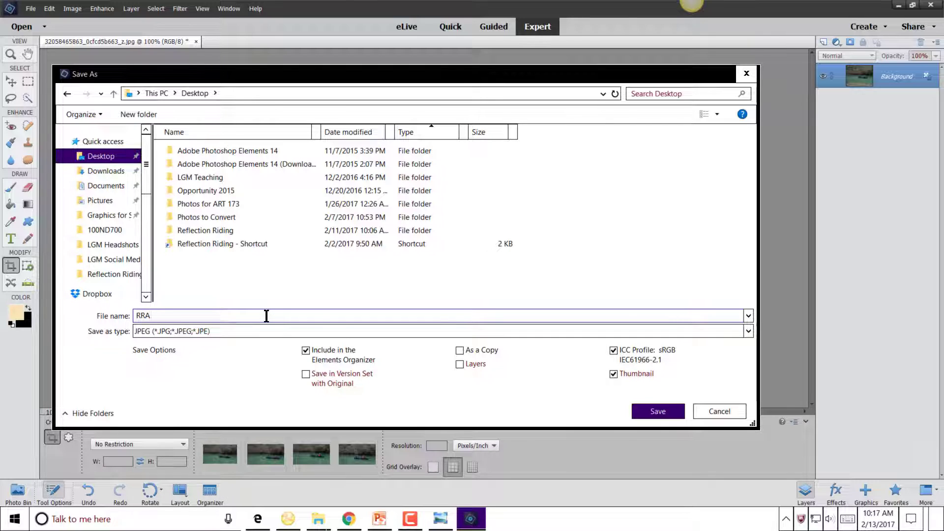
{"action": "type", "text": "NC canoe"}
{"action": "key", "text": "Return"}
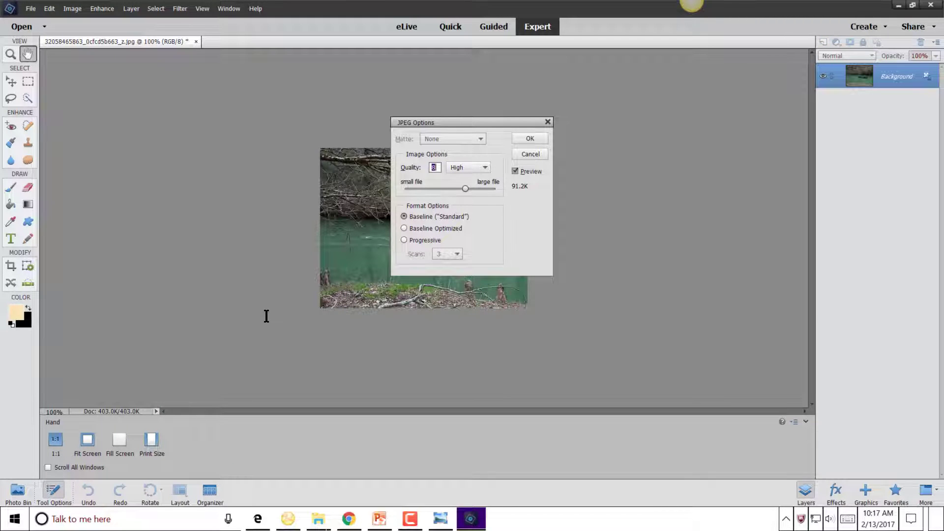
{"action": "key", "text": "Return"}
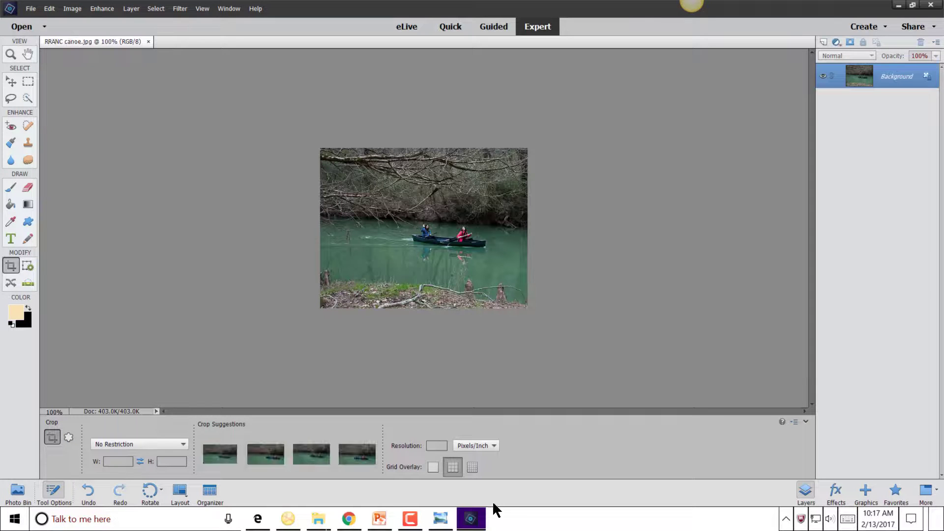
Step: Show the desktop and open RRANC canoe.jpg in the Photos app
{"action": "right_click", "coordinate": [506, 520]}
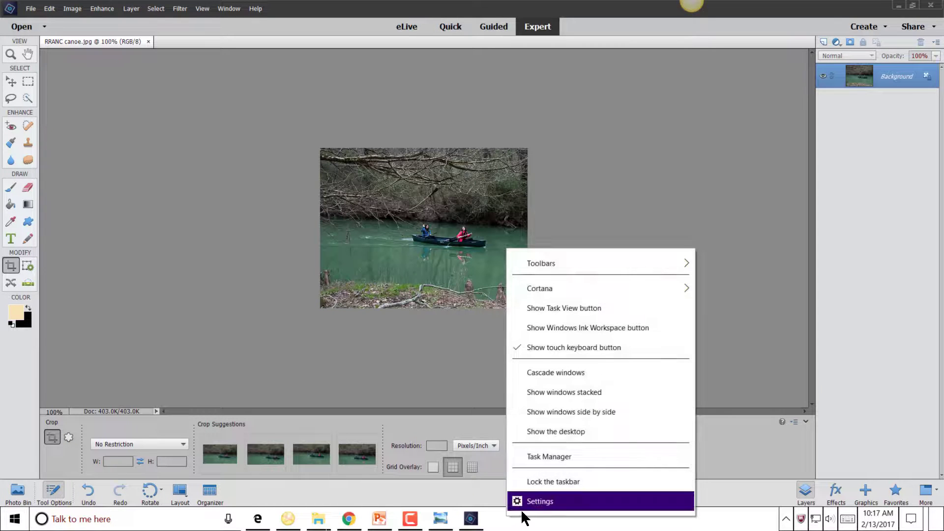
{"action": "left_click", "coordinate": [595, 430]}
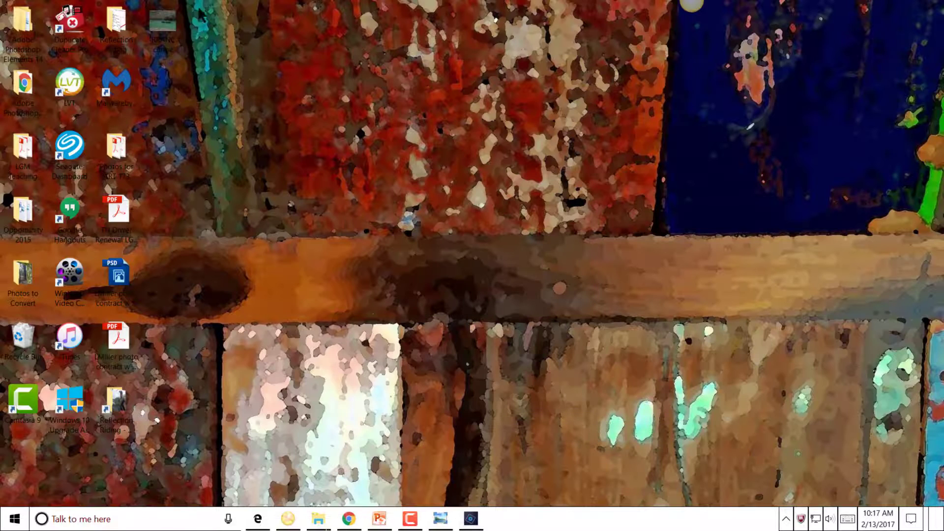
{"action": "double_click", "coordinate": [166, 27]}
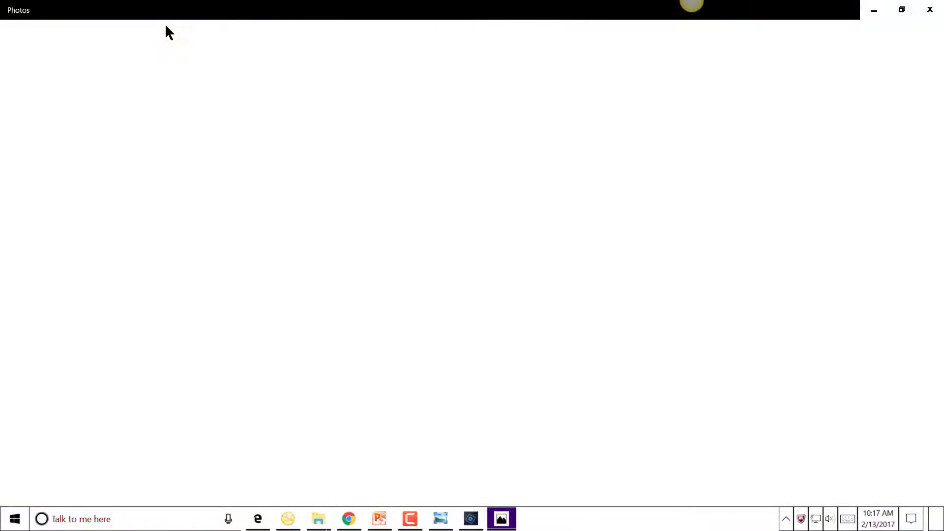